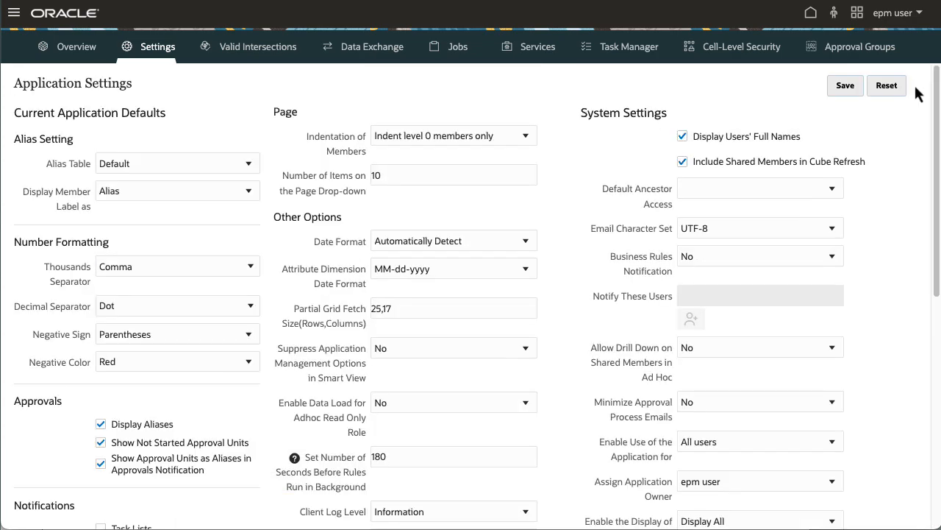
- Save the application settings, acknowledge the confirmation, and return to the home page
left_click(845, 86)
left_click(537, 350)
left_click(812, 16)
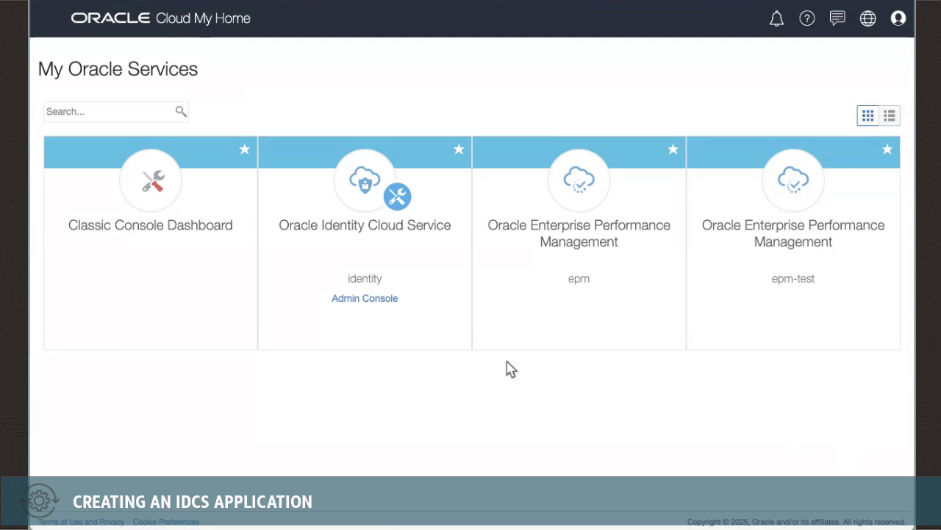
- Open the Oracle Identity Cloud Service admin console and enable secure verification by enrolling a phone through the mobile app method
left_click(364, 297)
scroll(912, 416, "down", 2)
scroll(912, 416, "down", 3)
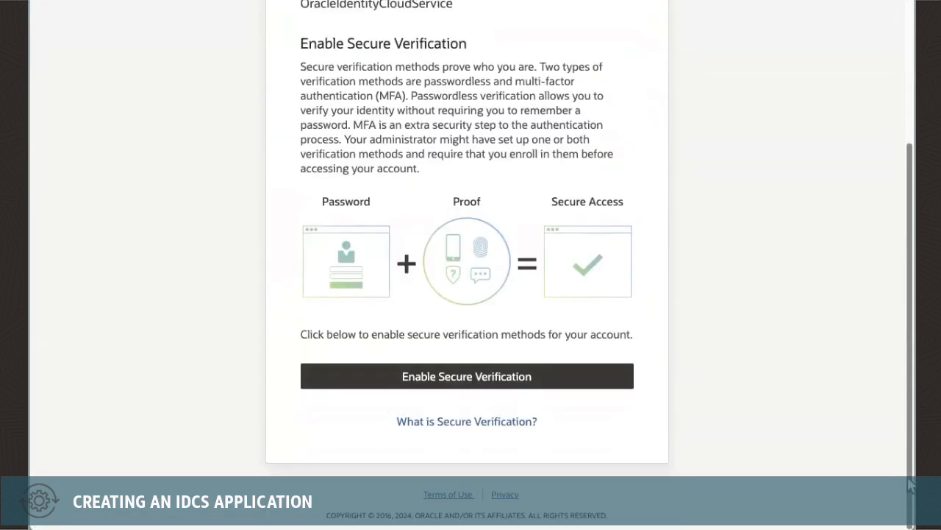
left_click(525, 380)
left_click(370, 314)
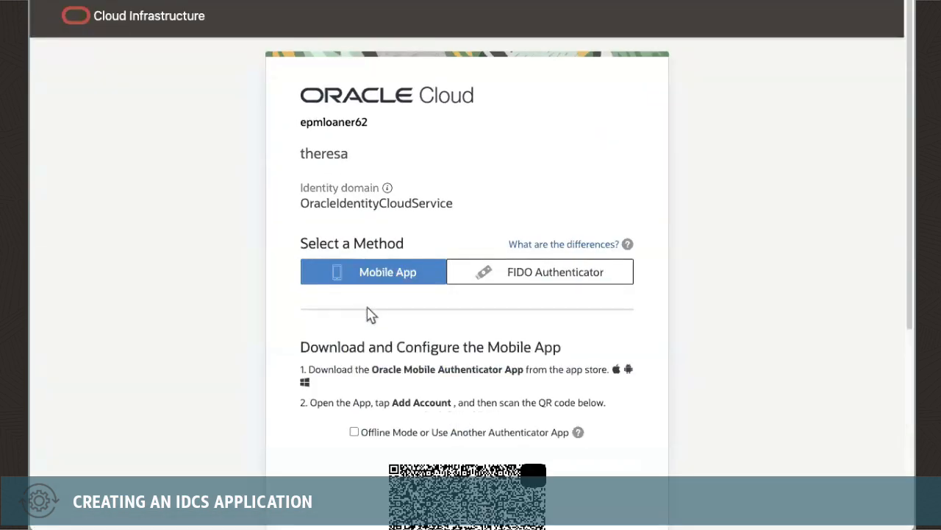
scroll(897, 475, "down", 5)
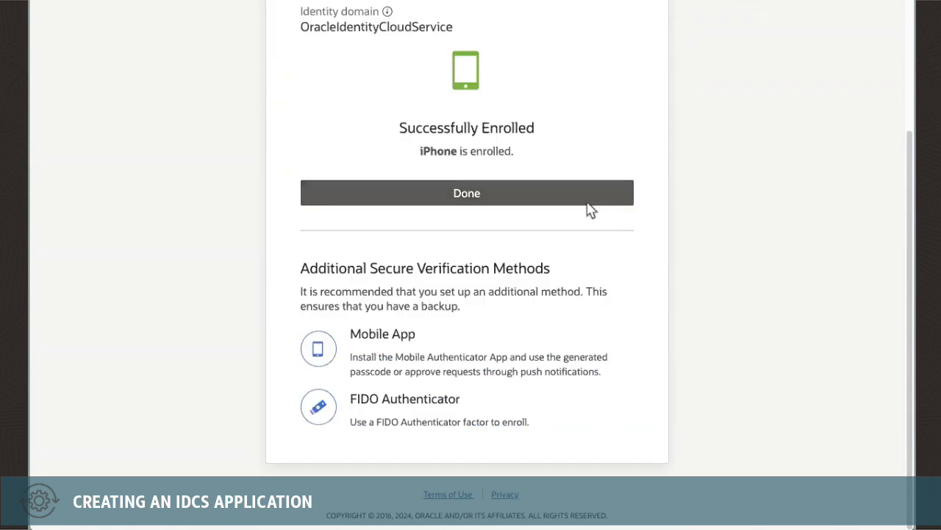
left_click(588, 208)
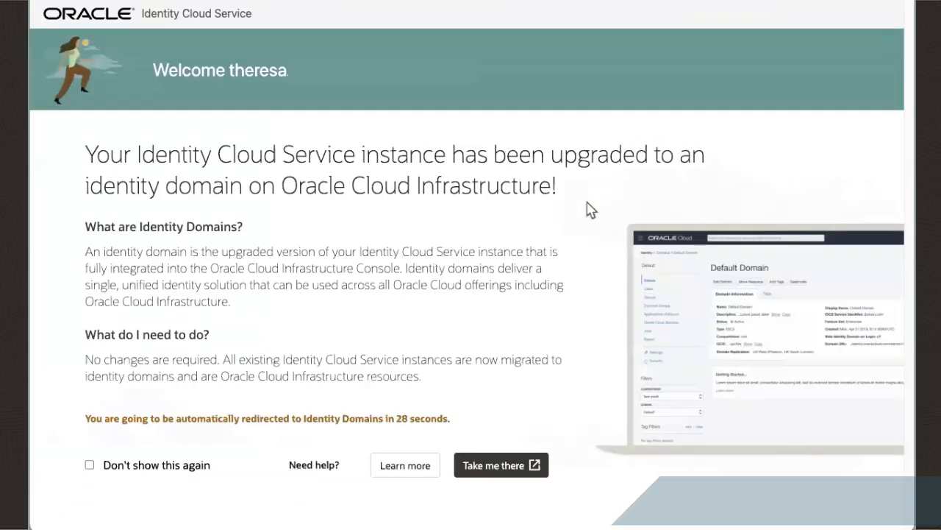
- Continue to the identity domain, open its integrated applications, and start adding a Mobile Application
left_click(504, 467)
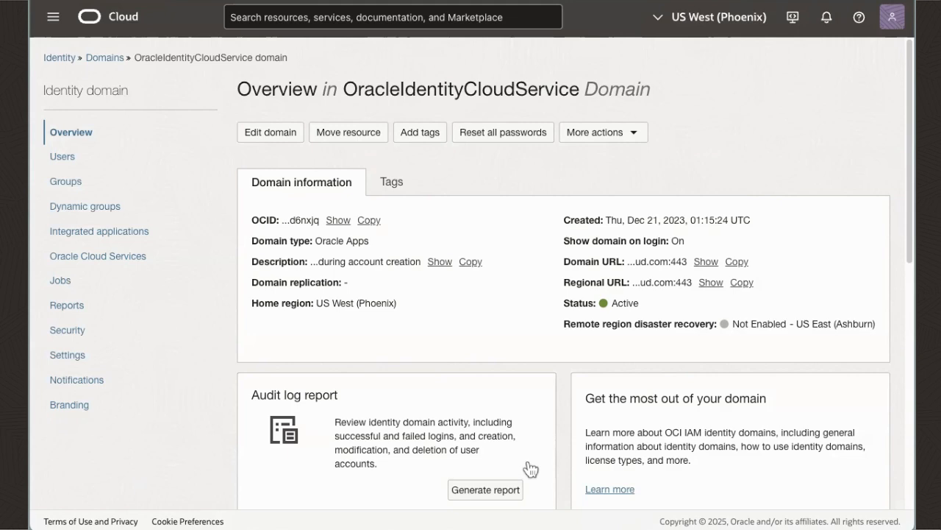
left_click(122, 237)
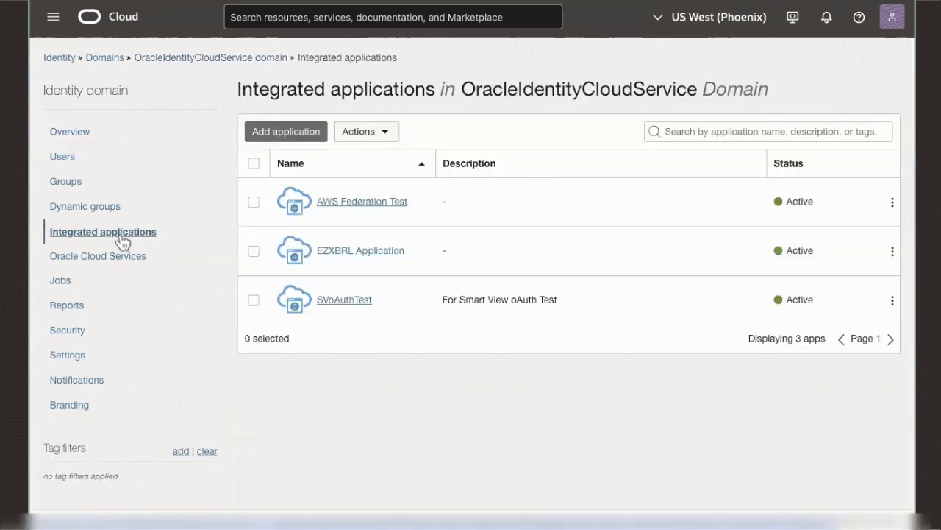
left_click(288, 132)
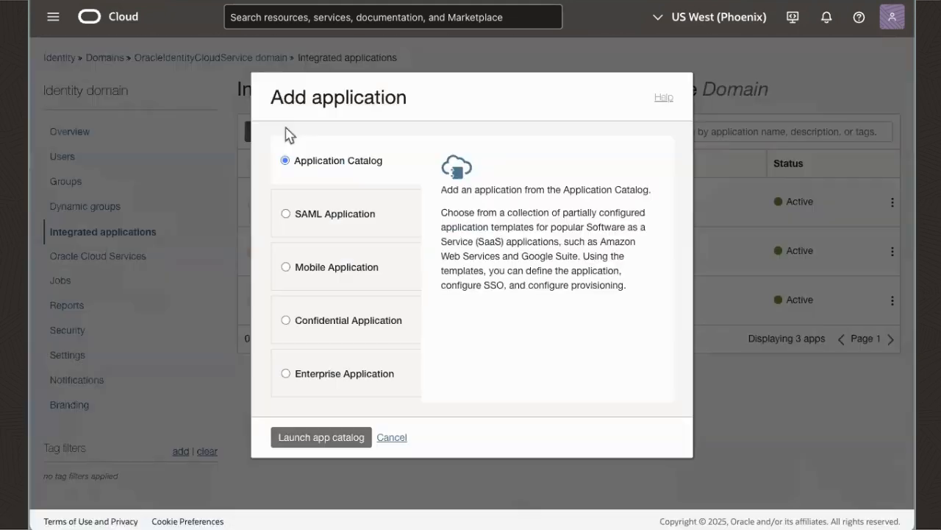
left_click(286, 267)
left_click(318, 438)
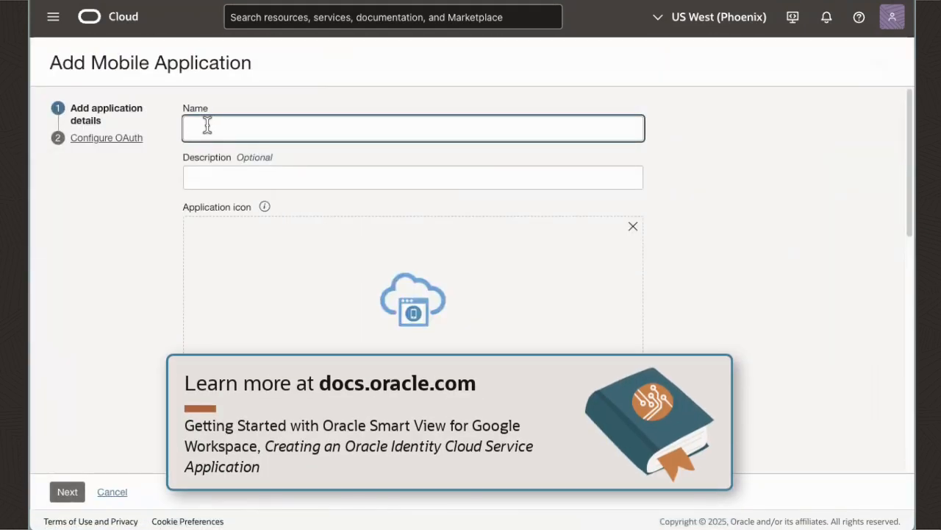
- Name the application SVforGoogleSheets, allow only the Refresh token and Device code grant types, and finish creating it
type("SVforGoogleSheets")
left_click(67, 471)
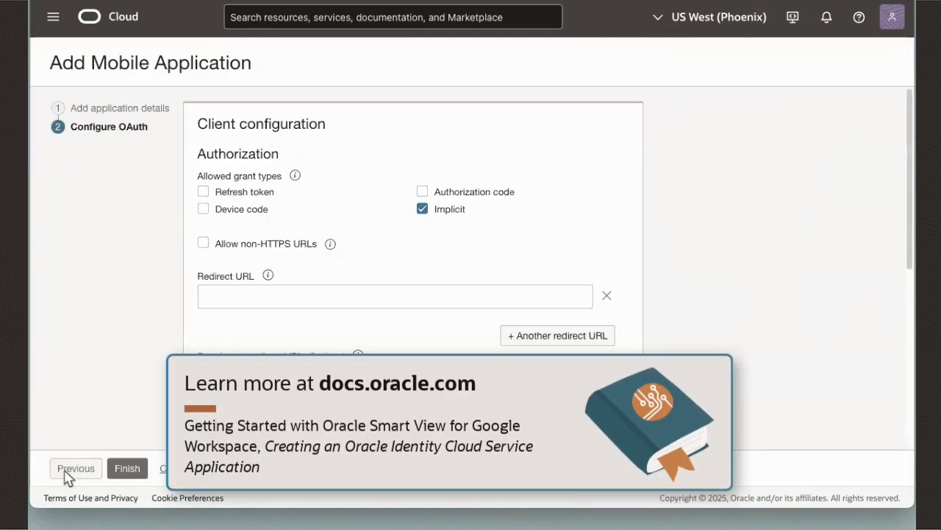
left_click(204, 193)
left_click(204, 209)
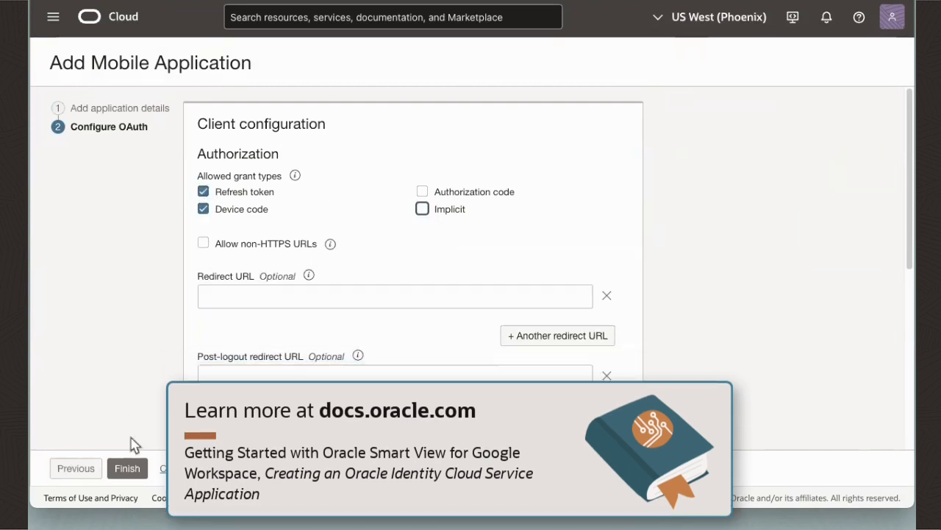
left_click(127, 468)
- Copy the Client ID from the application's OAuth general information
left_click(909, 410)
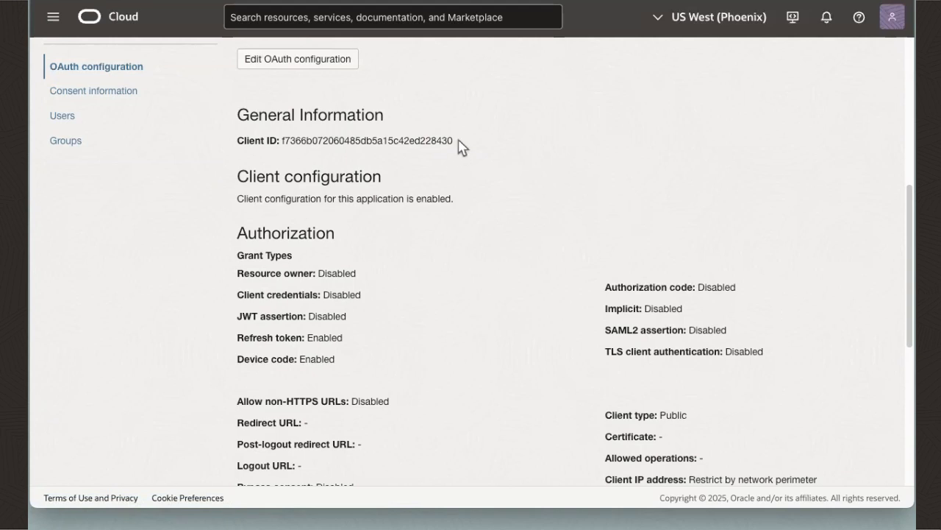
left_click_drag(454, 140, 278, 141)
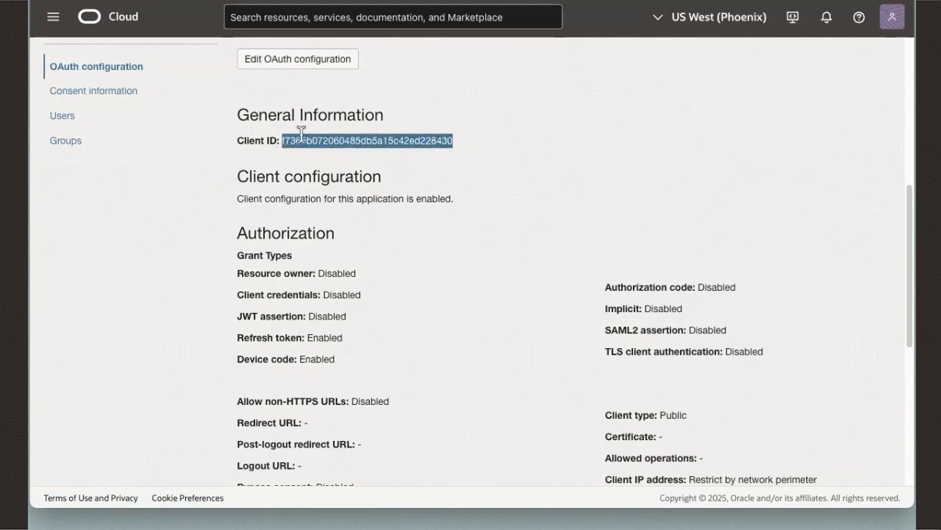
right_click(302, 136)
left_click(347, 172)
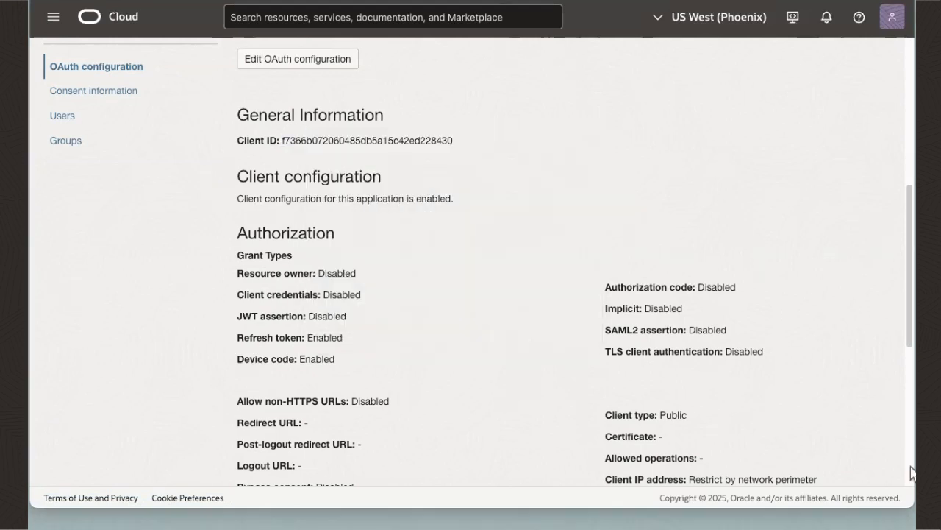
- Activate the SVforGoogleSheets application and confirm the activation
left_click(909, 51)
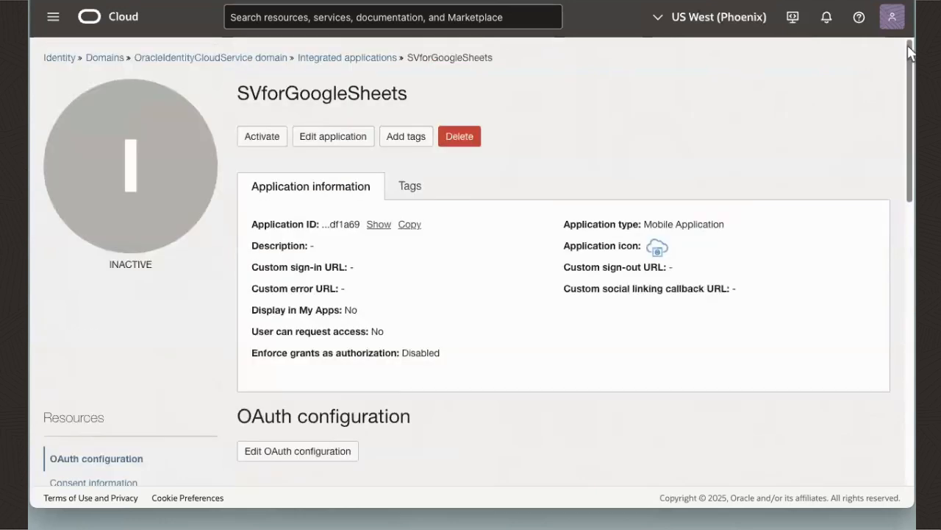
left_click(264, 139)
left_click(326, 187)
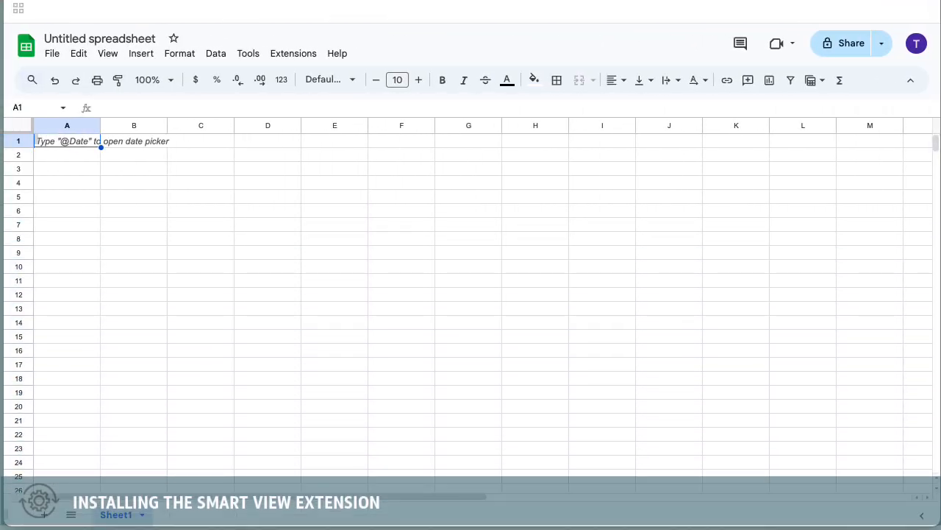
- In Google Sheets, search the Workspace Marketplace add-ons for Smart View and open Oracle's Smart View for Google Workspace listing
left_click(301, 57)
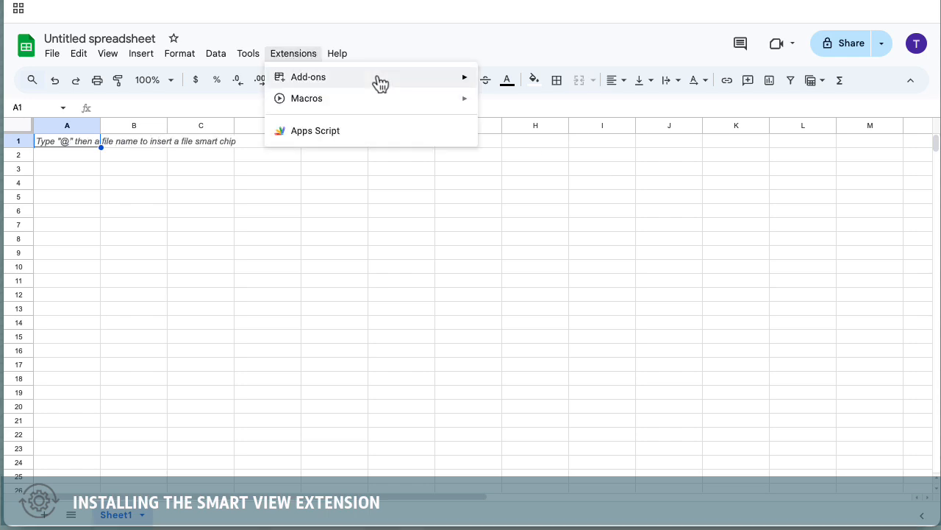
mouse_move(380, 83)
left_click(497, 82)
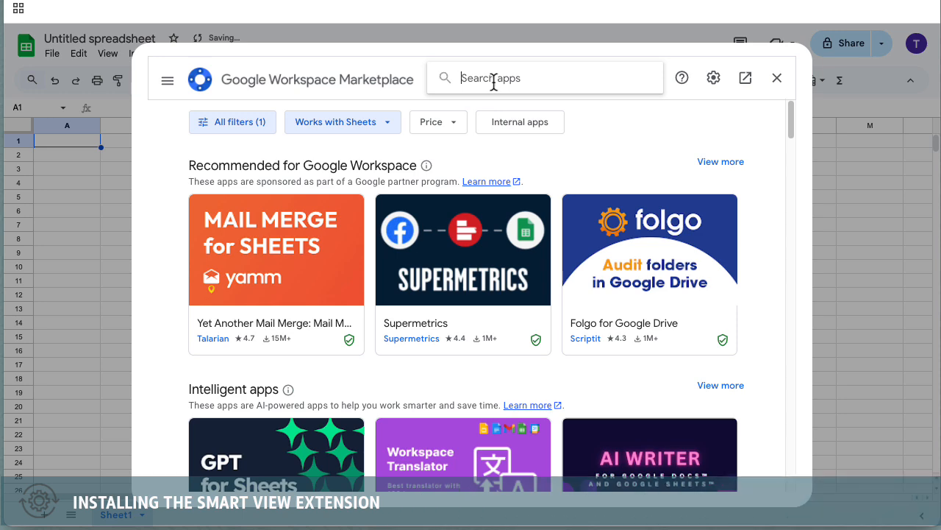
type("Smart View")
key("Return")
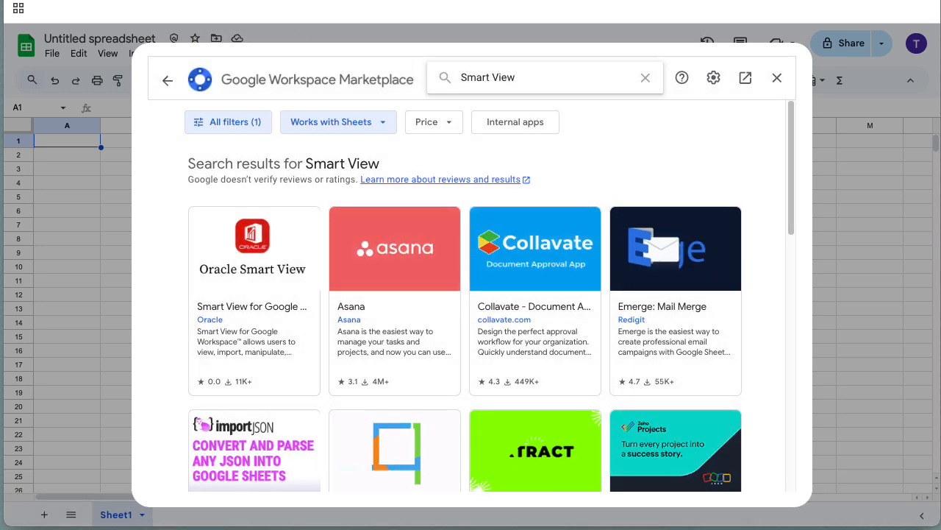
left_click(268, 254)
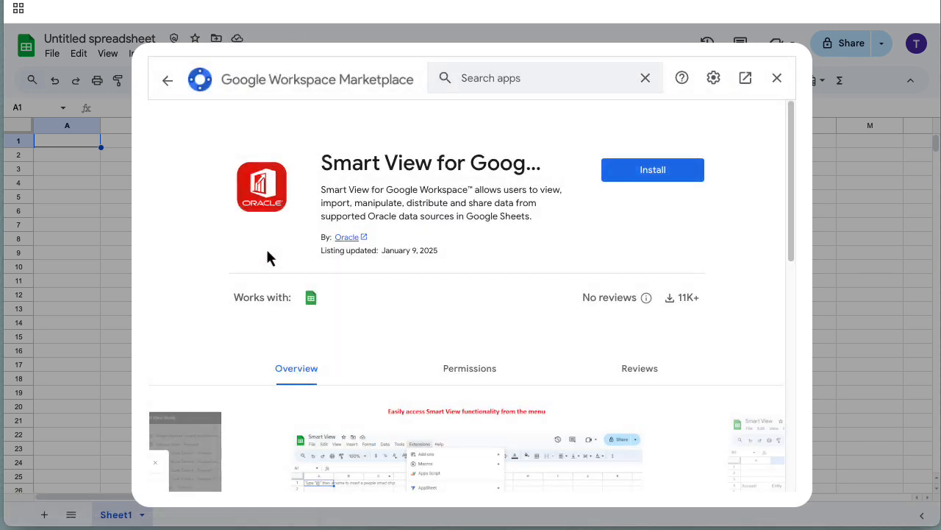
- Install Smart View for Google Workspace, signing in with the Google account and allowing the requested permissions, and close the Marketplace
left_click(666, 176)
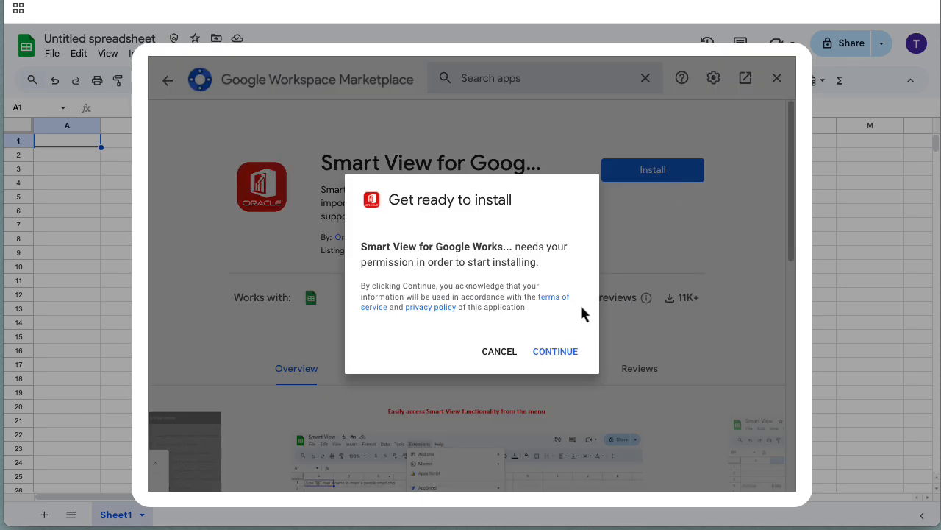
left_click(554, 348)
left_click(617, 218)
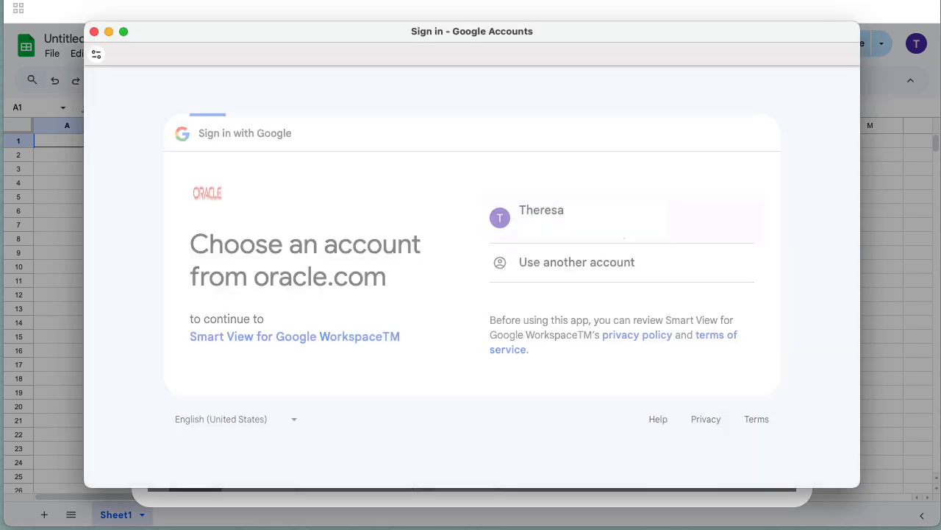
left_click(667, 393)
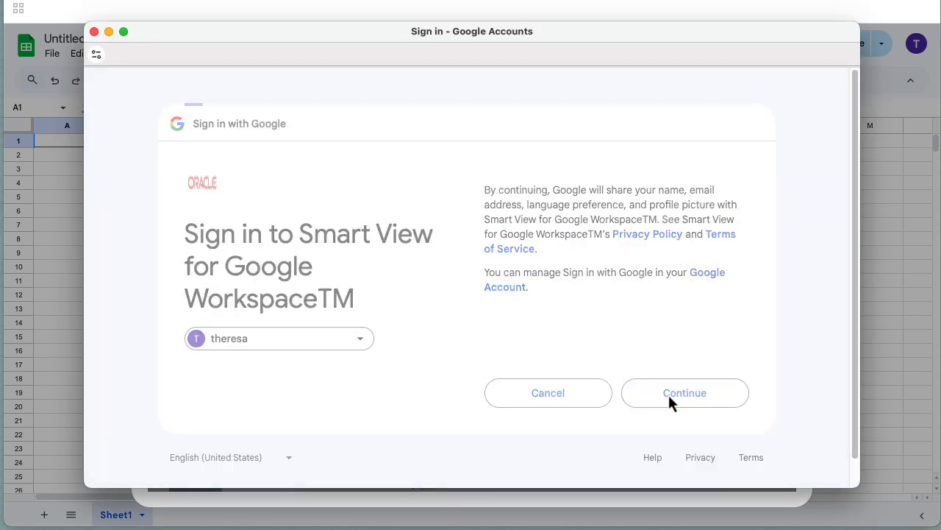
scroll(850, 471, "down", 5)
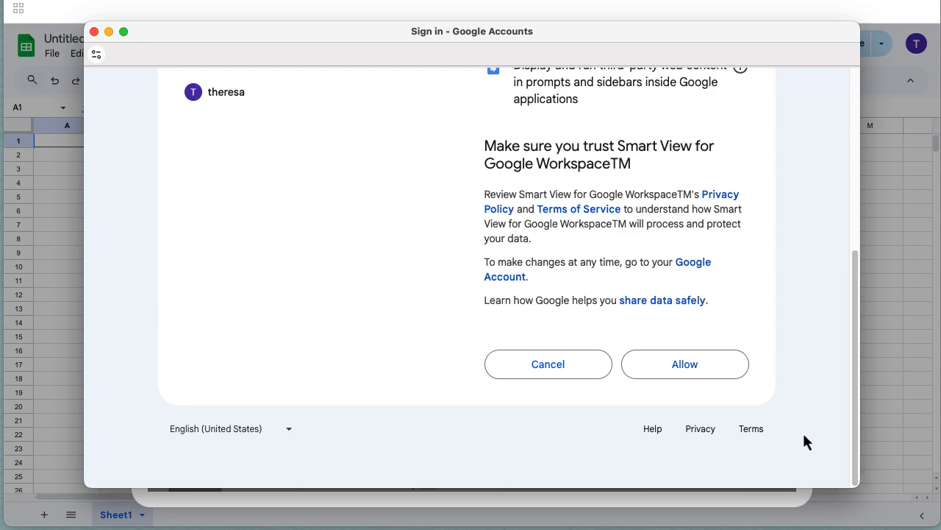
left_click(718, 372)
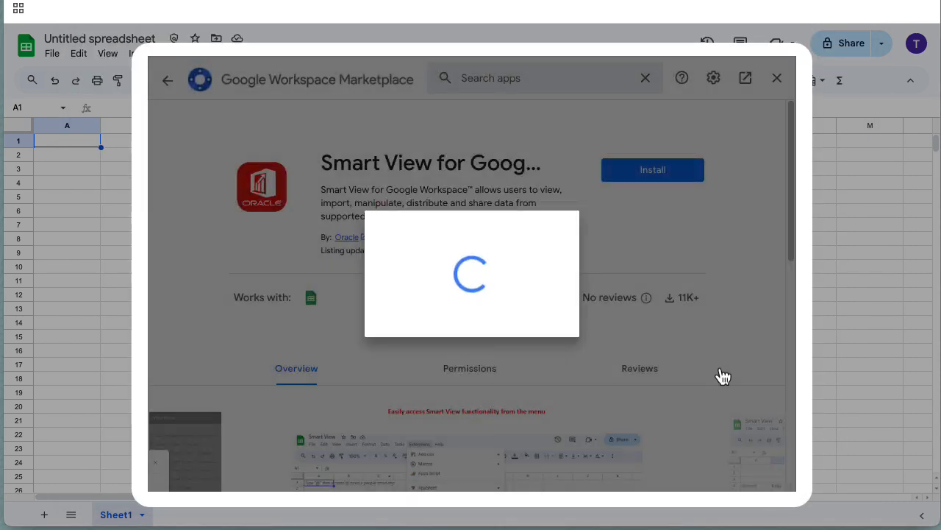
left_click(576, 423)
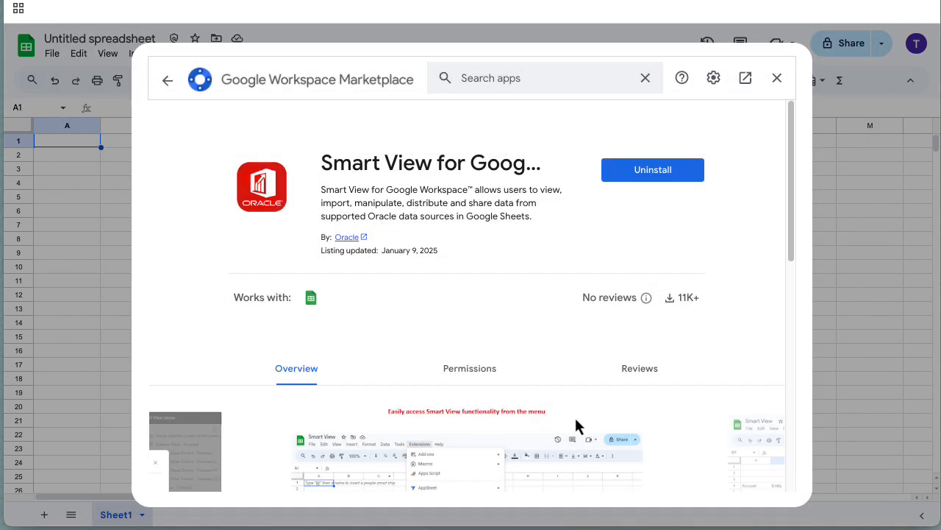
left_click(777, 79)
- Check the spreadsheet's extensions for the Smart View for Google Workspace entry and its commands
left_click(294, 54)
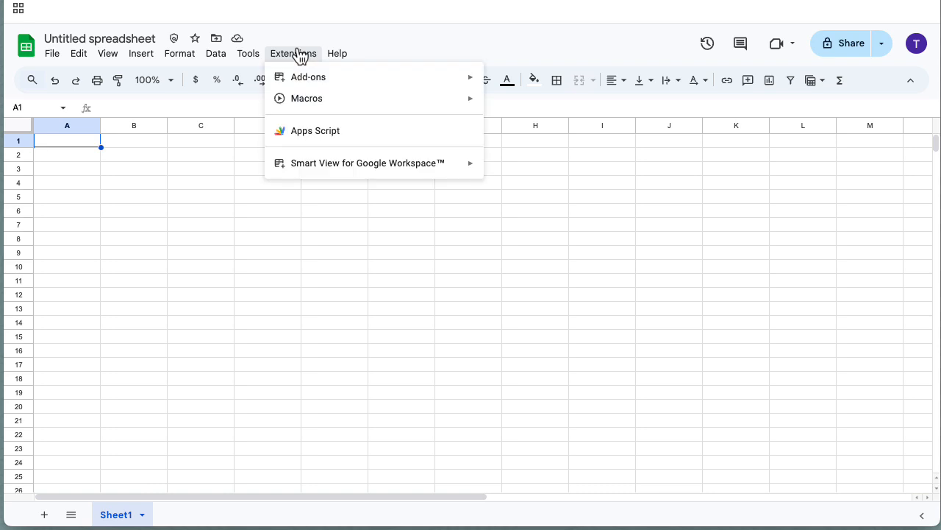
mouse_move(458, 162)
mouse_move(520, 168)
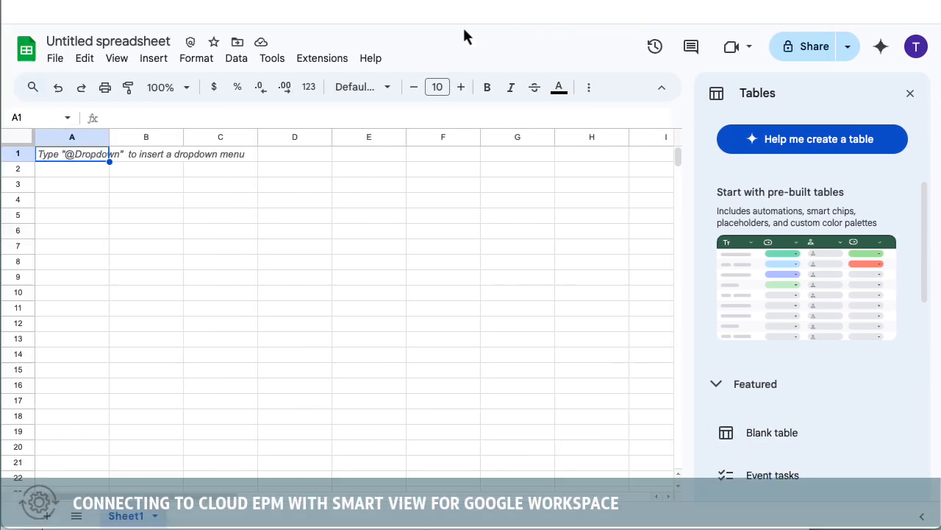
- Open the Smart View Connect dialog and turn on Company Sign In to show its connection fields
left_click(322, 58)
mouse_move(467, 187)
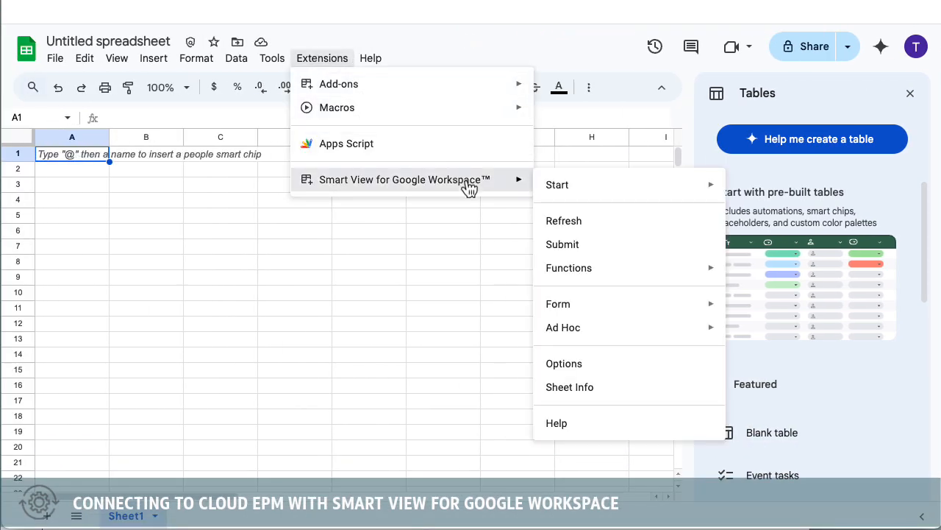
mouse_move(572, 187)
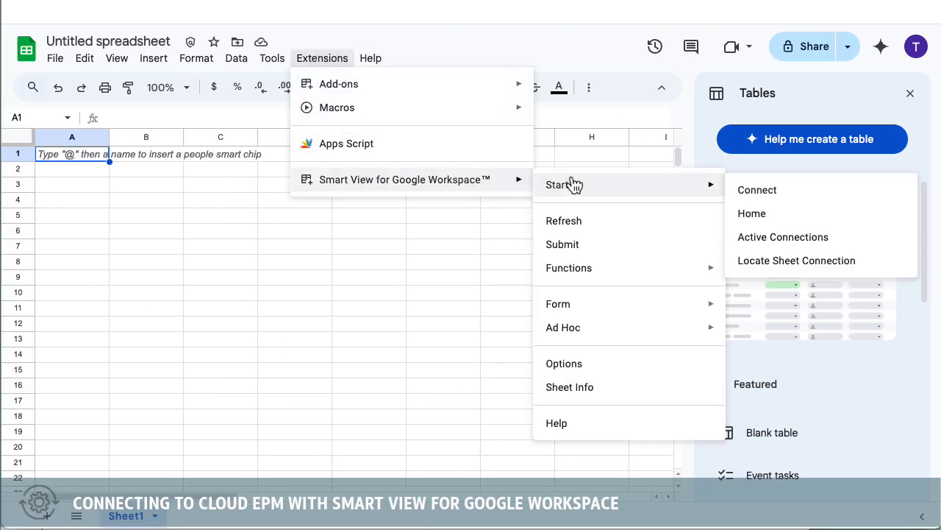
left_click(759, 190)
left_click(340, 170)
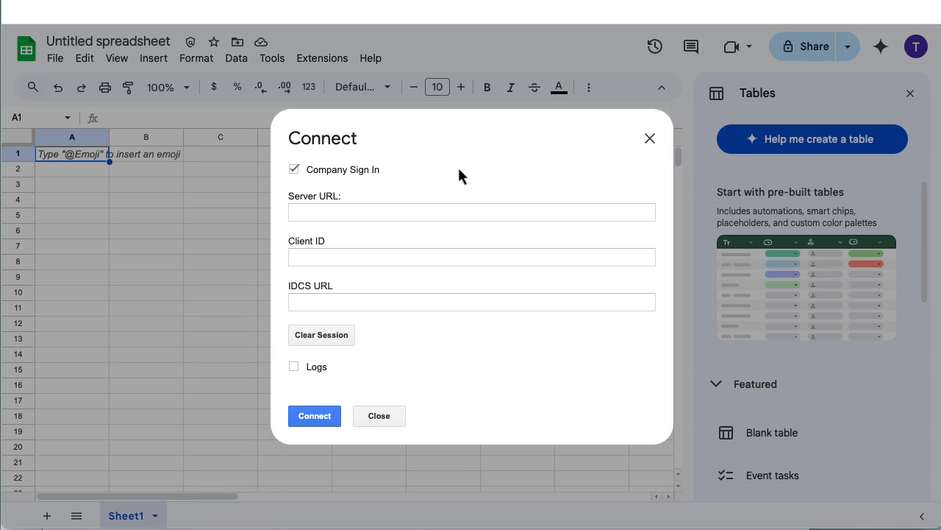
- Turn off Company Sign In, fill in the server URL, user name and account password, and connect to the server
left_click(367, 171)
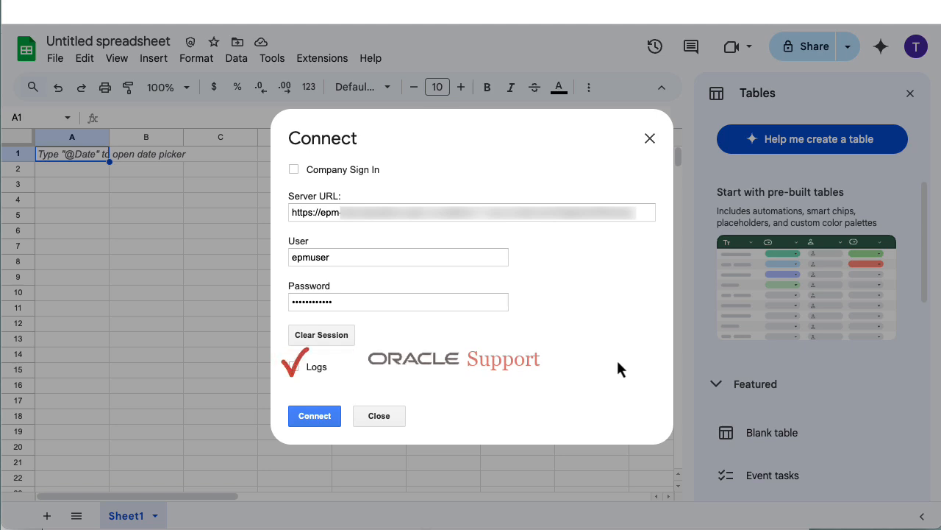
left_click(318, 415)
left_click(318, 415)
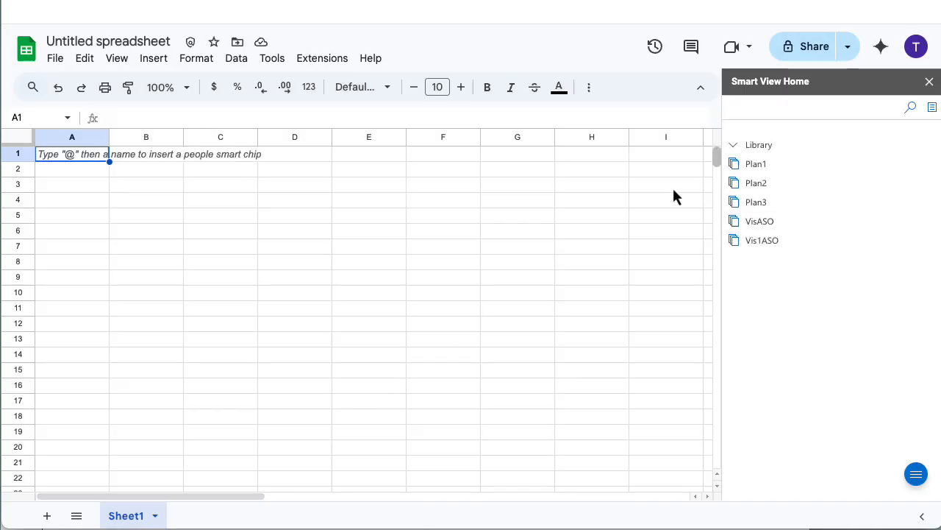
- Expand the Library folder in Smart View Home and display the list of available actions
left_click(733, 151)
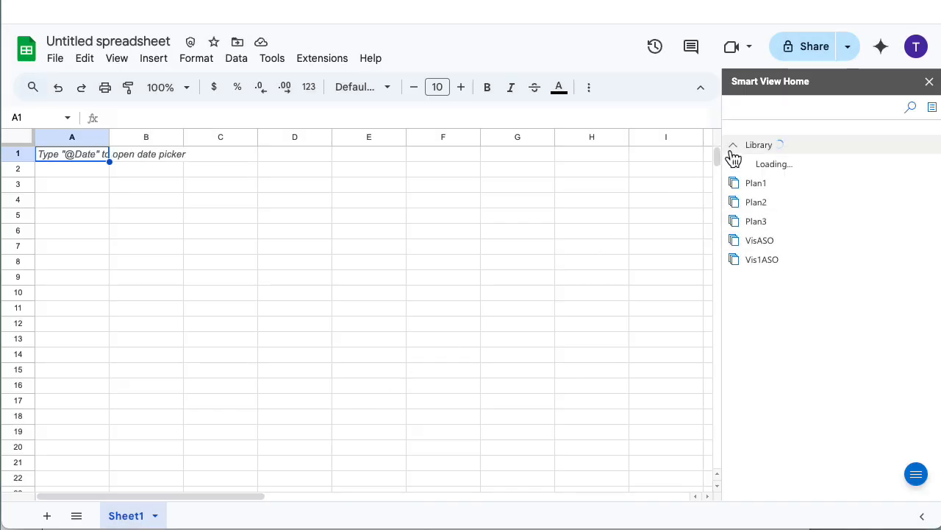
left_click(932, 108)
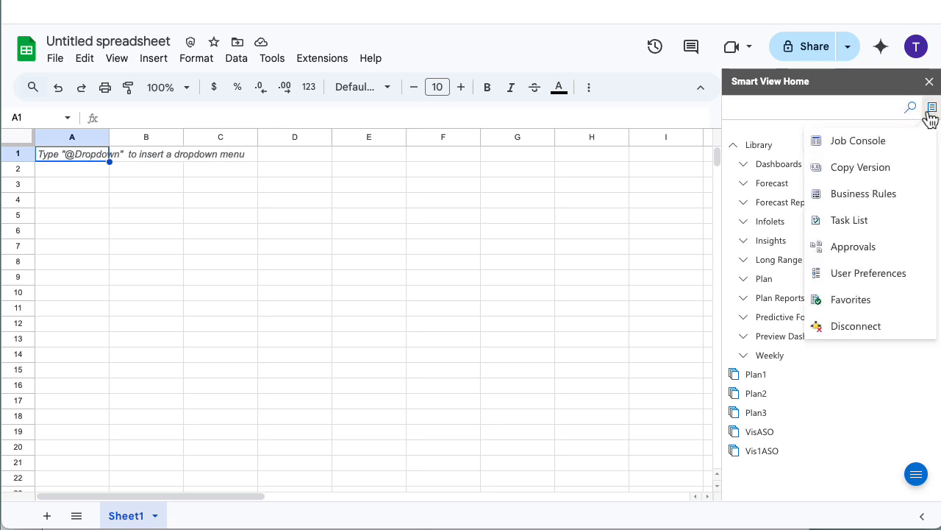
- Add Member Selection to the Smart View favorites, remove Zoom In - All Levels from them, and close the favorites list
left_click(849, 301)
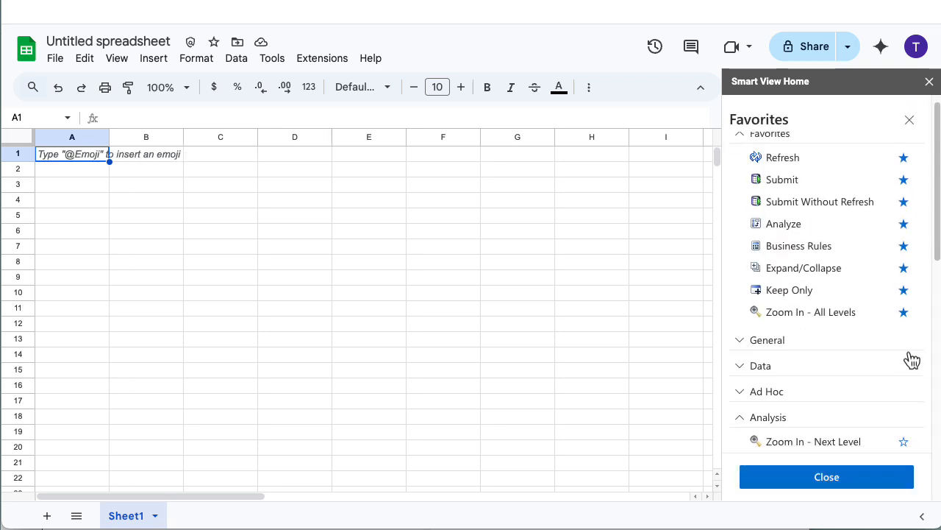
scroll(912, 358, "down", 6)
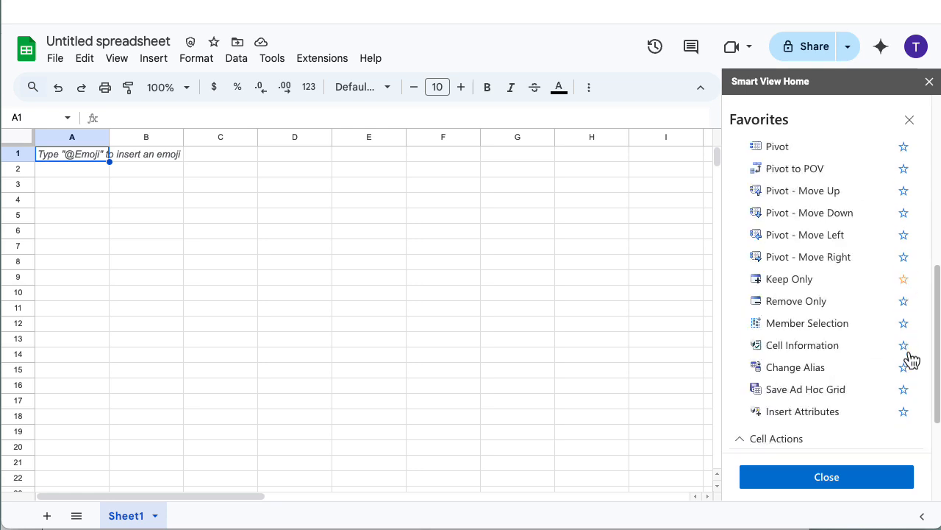
scroll(910, 359, "down", 3)
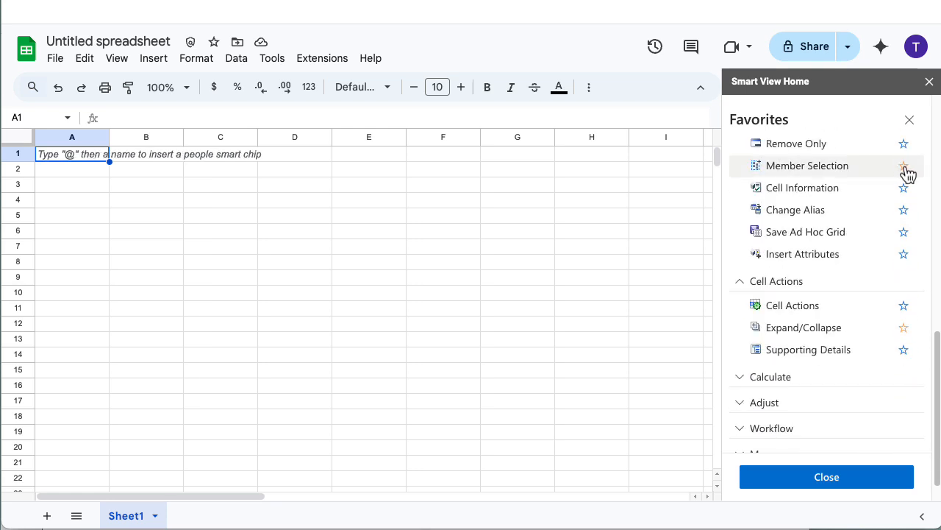
left_click(904, 167)
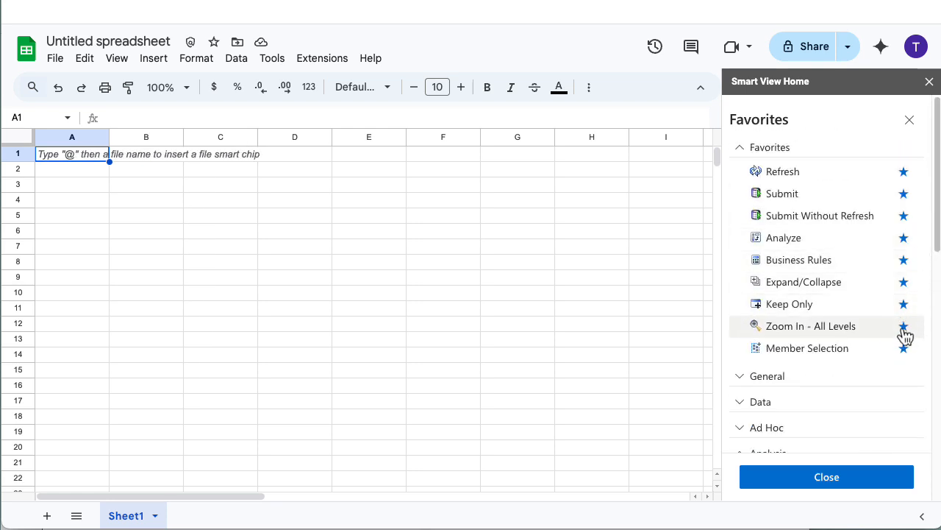
left_click(904, 328)
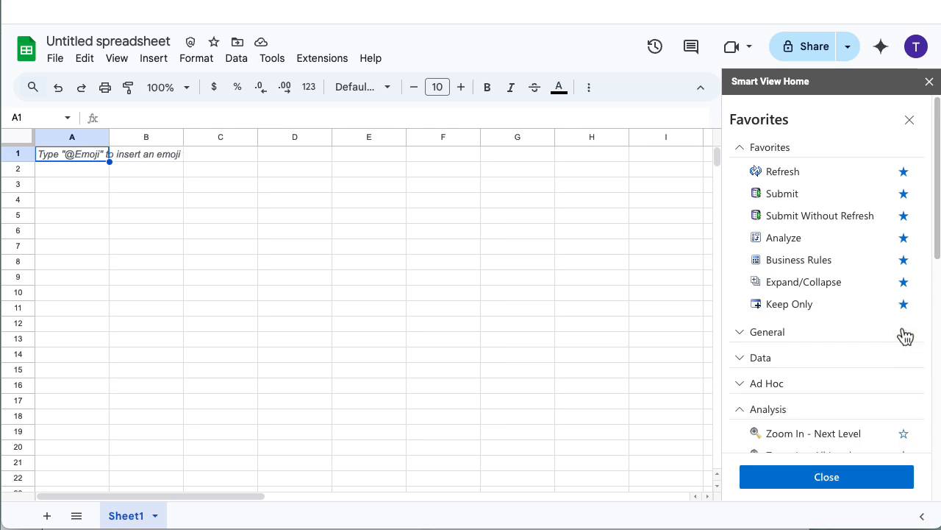
left_click(834, 478)
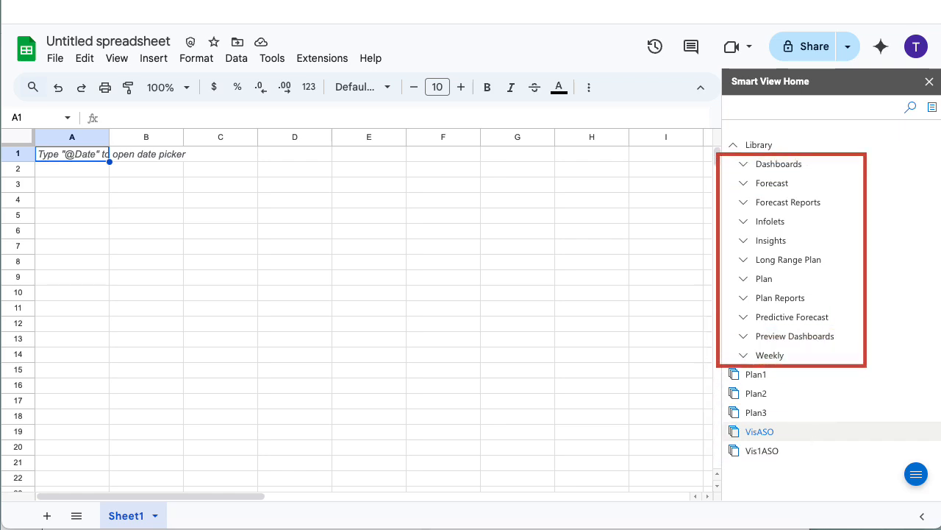
- Expand the Forecast folder in the Library and open the Set Forecast Expense Driver Assumptions form
left_click(741, 183)
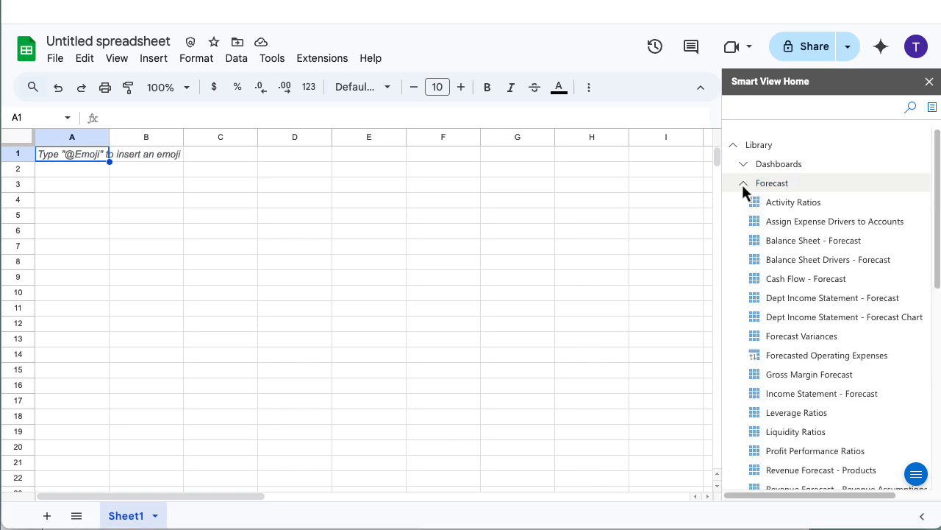
left_click(937, 383)
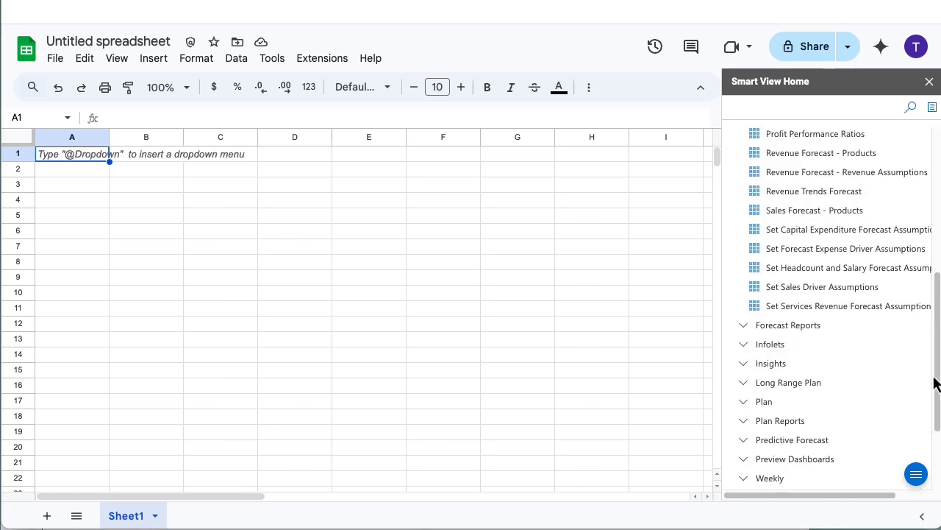
left_click(833, 250)
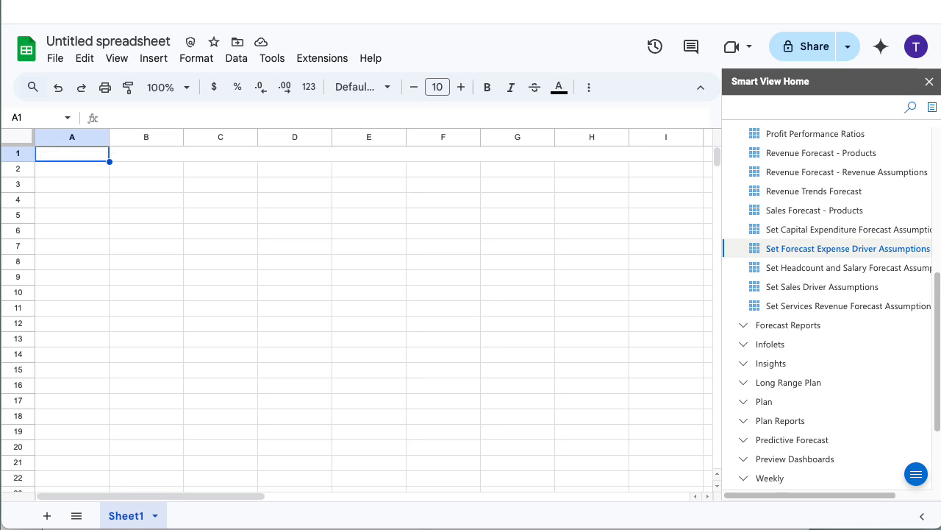